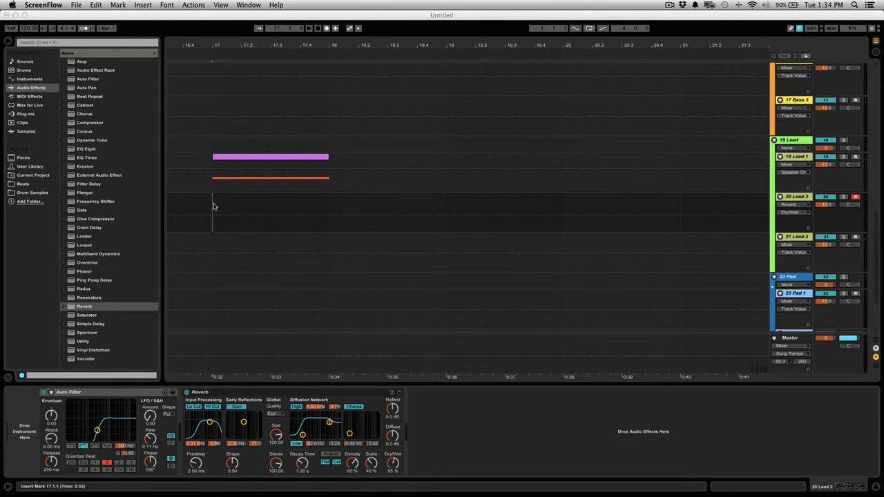
# Step: Play the arrangement from bar 17 and deactivate the Lead 1 track
pyautogui.click(214, 210)
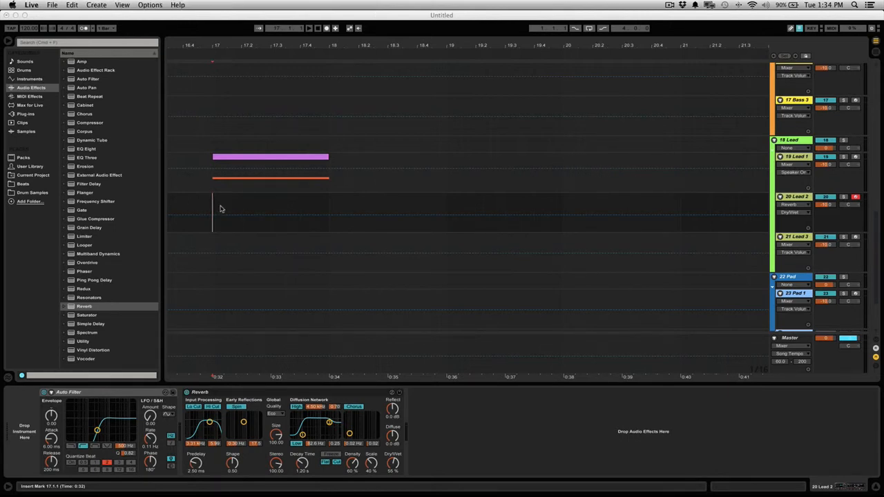
pyautogui.press('space')
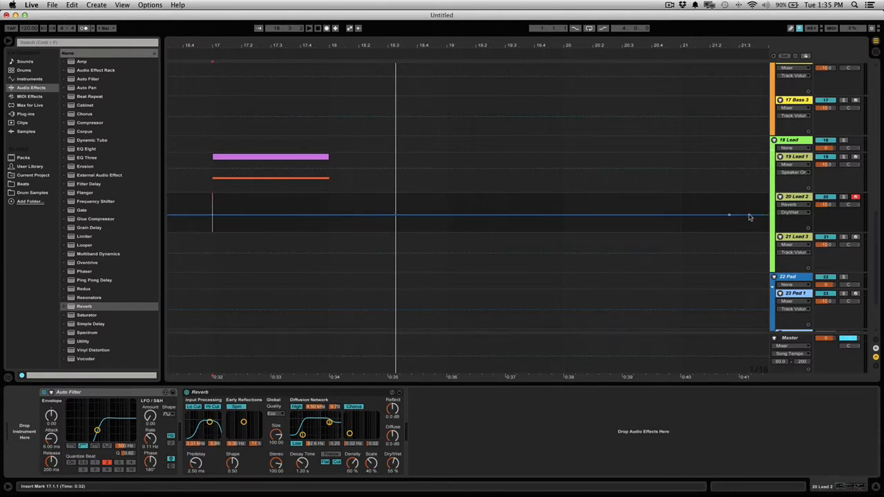
pyautogui.click(830, 157)
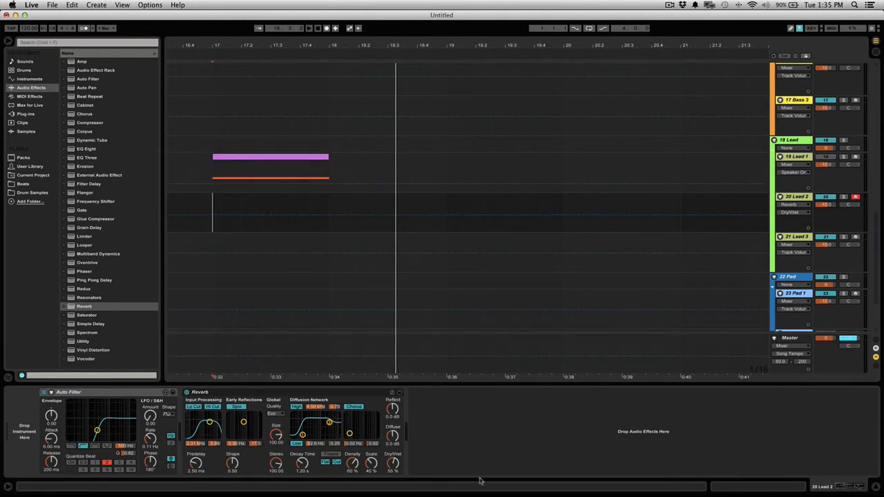
# Step: Delete both the Auto Filter and the Reverb from the Lead 2 track
pyautogui.click(211, 393)
pyautogui.keyDown('shift'); pyautogui.click(147, 396); pyautogui.keyUp('shift')
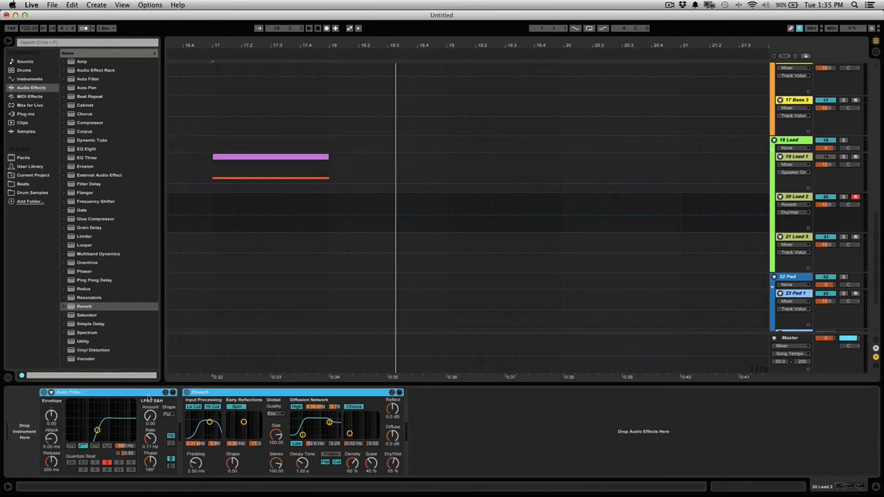
pyautogui.press('Delete')
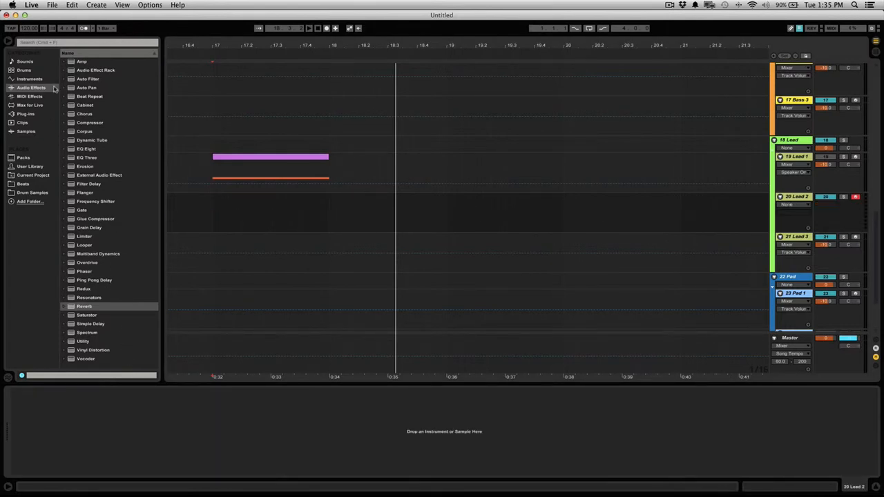
# Step: Load the Operator instrument onto the empty Lead 2 track
pyautogui.click(29, 79)
pyautogui.moveTo(93, 126); pyautogui.dragTo(103, 432)
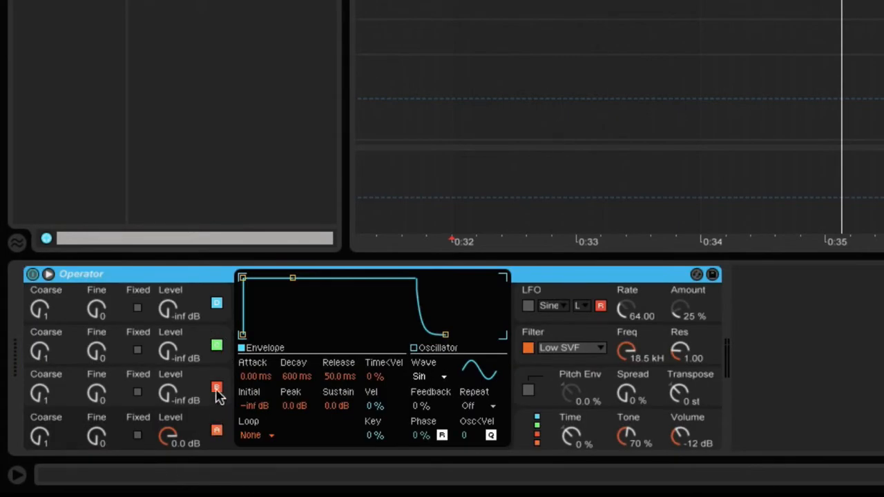
# Step: In Operator, turn off oscillators D, C and B and set oscillator A's waveform to white noise
pyautogui.click(216, 303)
pyautogui.click(216, 344)
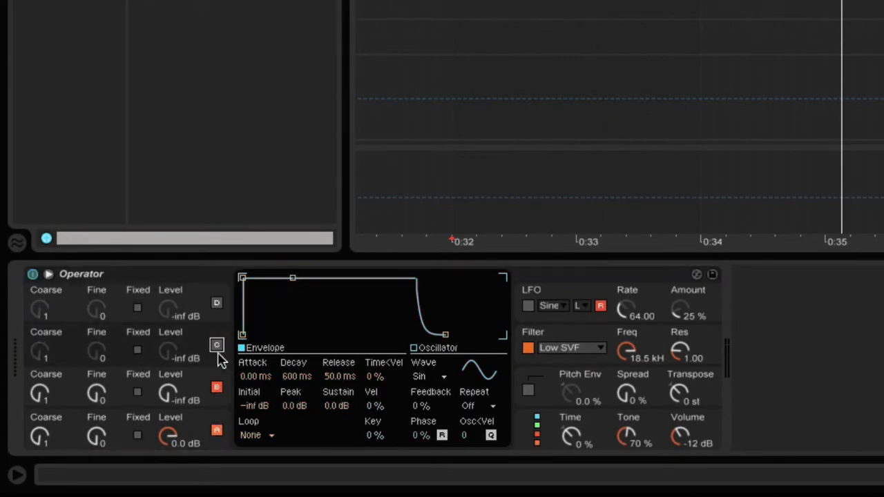
pyautogui.click(216, 387)
pyautogui.click(219, 423)
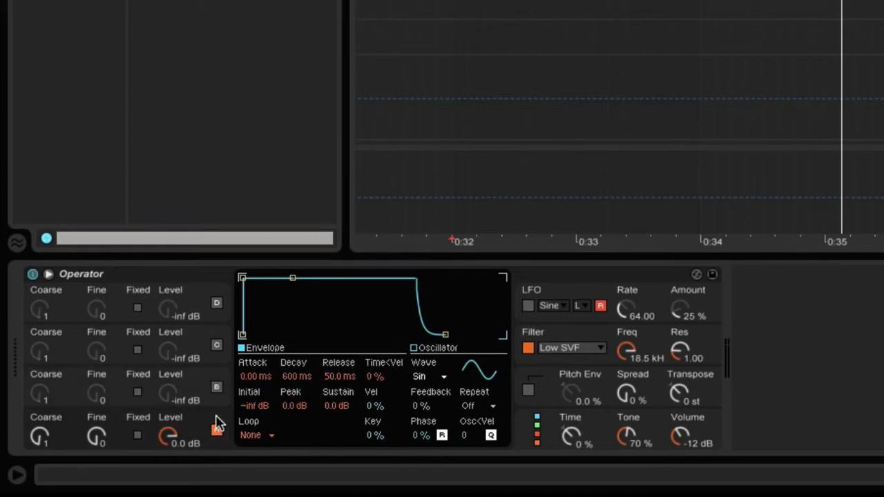
pyautogui.click(419, 379)
pyautogui.click(438, 348)
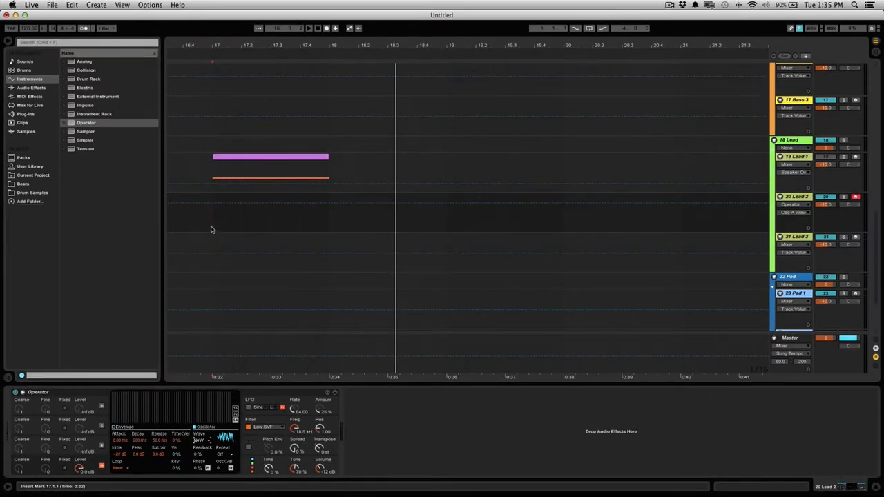
# Step: Create a one-bar MIDI clip at bar 17 on Lead 2 and fill its whole length with a C2 note
pyautogui.moveTo(212, 230); pyautogui.dragTo(330, 233)
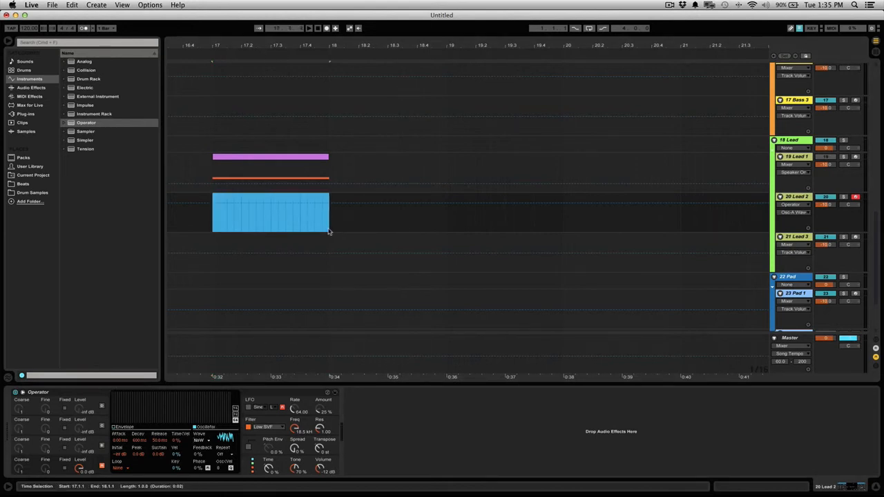
pyautogui.press('super+shift+m')
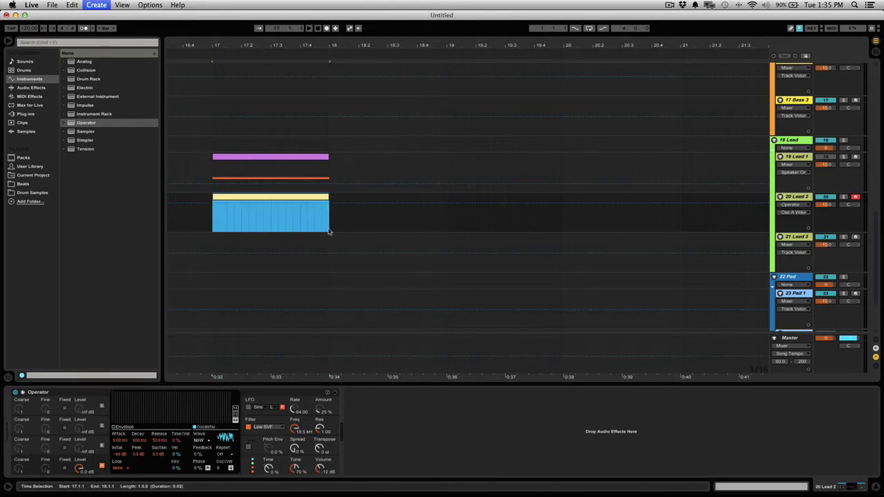
pyautogui.doubleClick(288, 198)
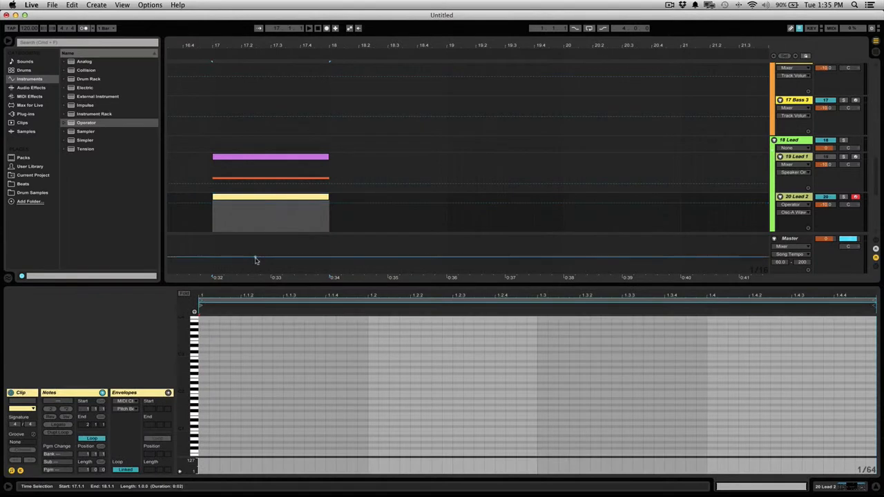
pyautogui.click(203, 394)
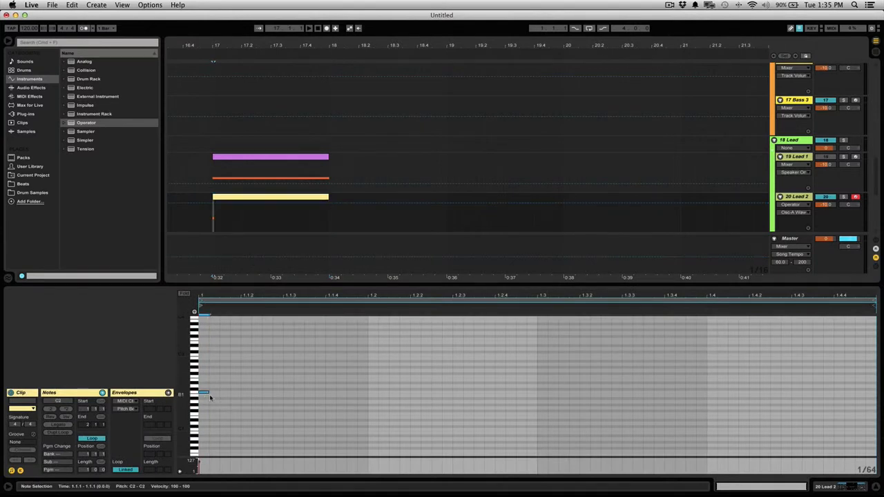
pyautogui.moveTo(205, 393); pyautogui.dragTo(873, 393)
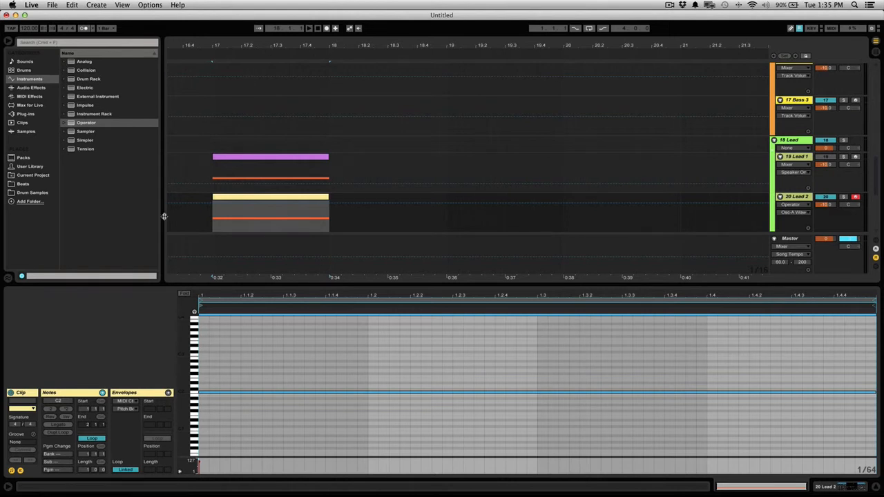
# Step: Play the Lead 2 clip from bar 17 to audition the raw white noise
pyautogui.click(215, 214)
pyautogui.press('space')
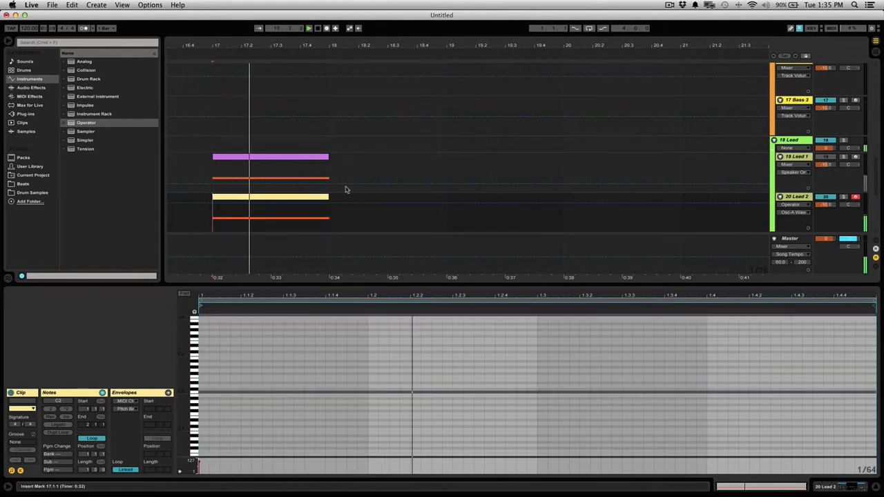
pyautogui.press('space')
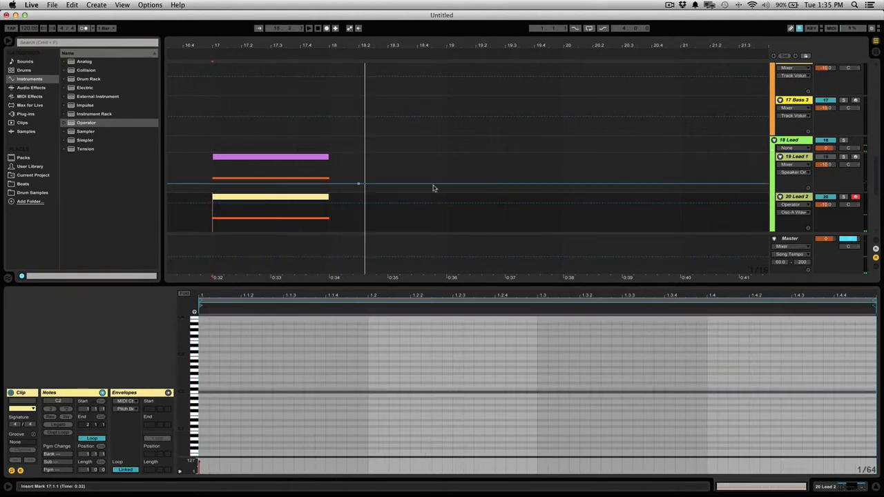
# Step: Show the Lead 2 device chain and add an Auto Filter after Operator
pyautogui.hotkey('shift', 'Tab')
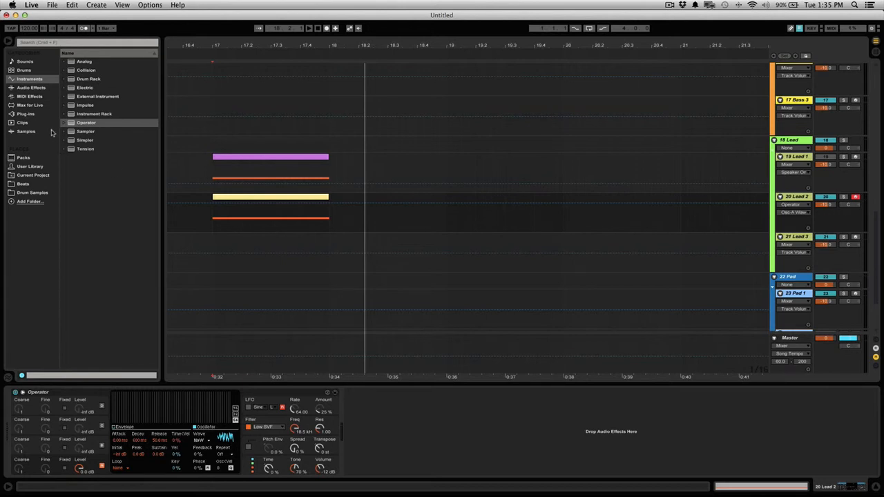
pyautogui.click(33, 88)
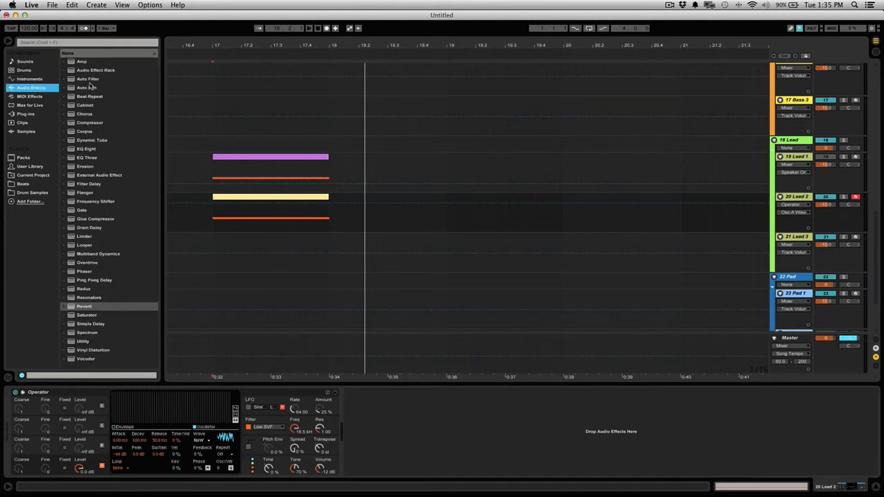
pyautogui.click(89, 80)
pyautogui.moveTo(322, 350); pyautogui.dragTo(404, 414)
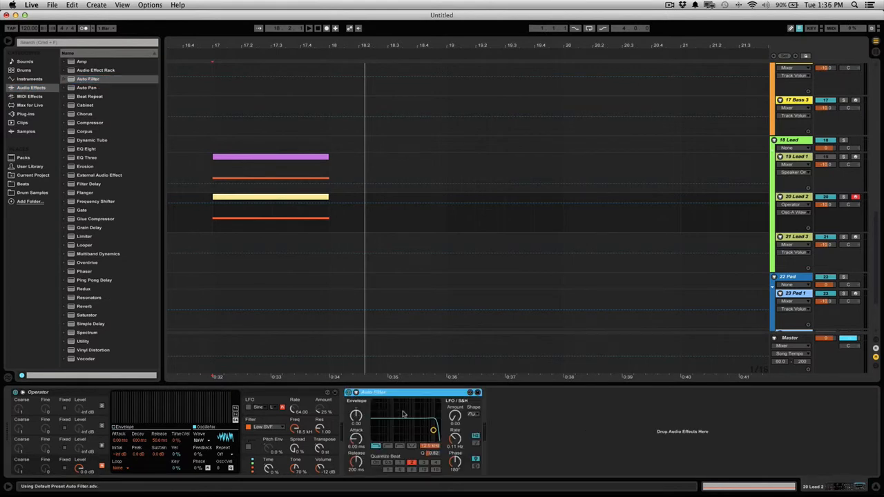
# Step: Switch the Auto Filter to high-pass and set its cutoff frequency to 500 Hz
pyautogui.click(388, 447)
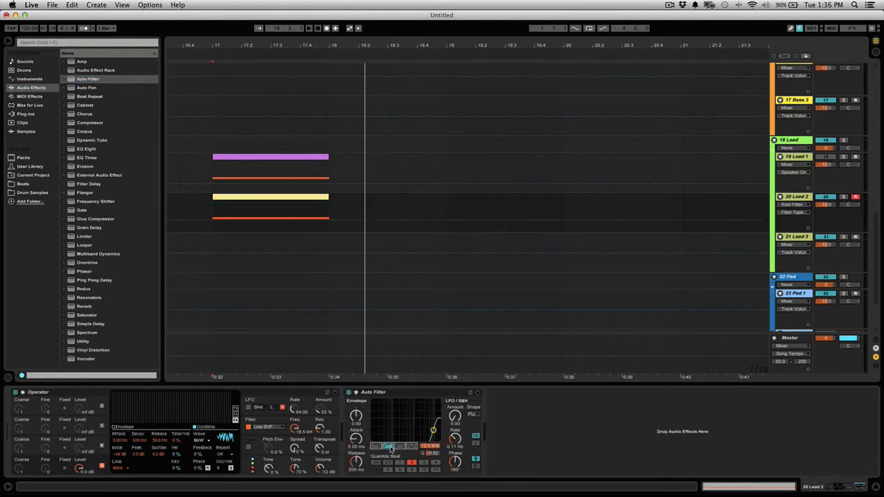
pyautogui.click(430, 446)
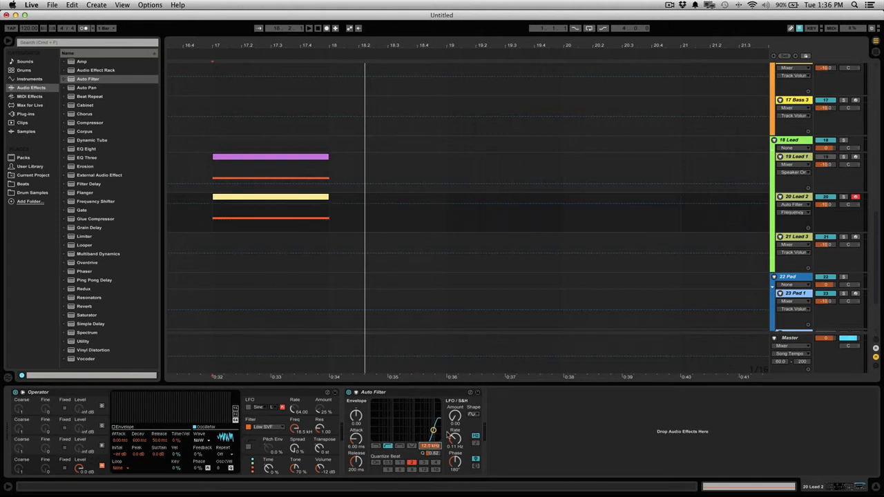
pyautogui.write('500')
pyautogui.press('Return')
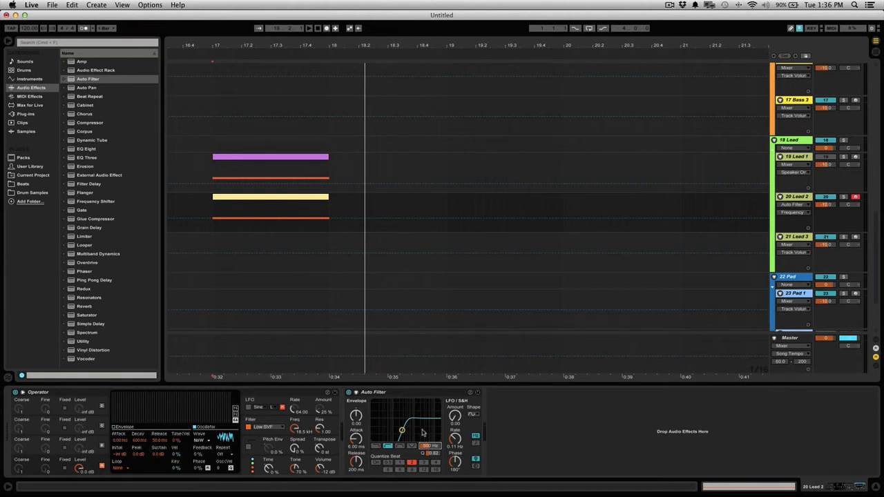
# Step: Play Lead 2 from bar 17 to audition the high-passed noise
pyautogui.click(212, 232)
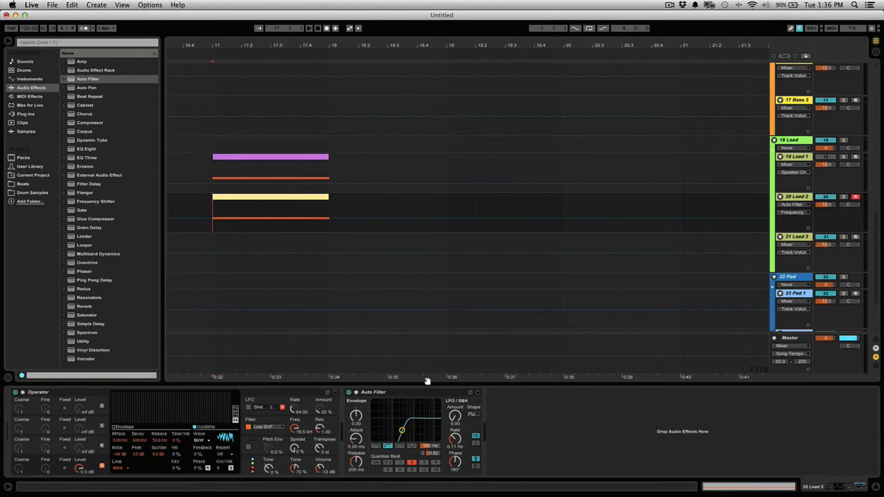
pyautogui.press('space')
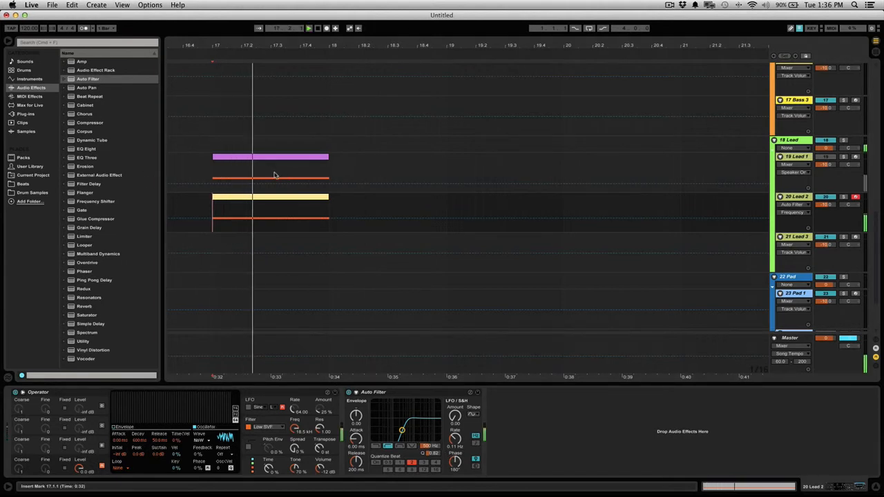
pyautogui.press('space')
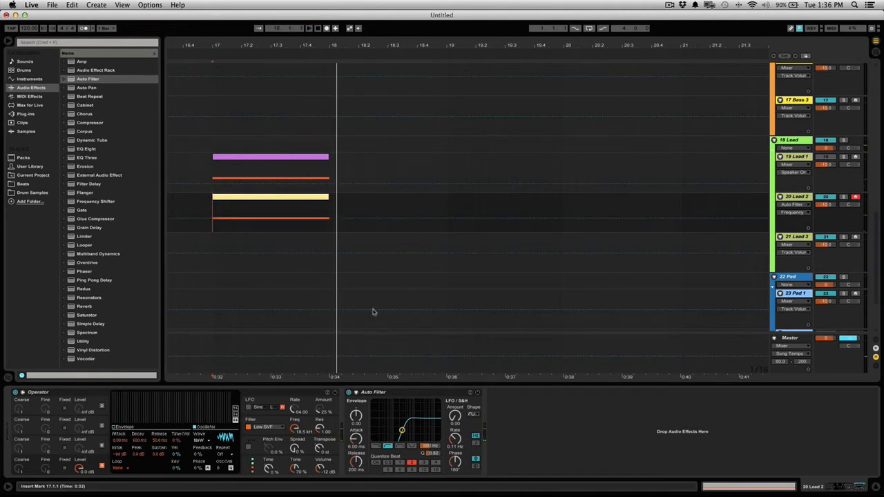
# Step: Automate the Auto Filter frequency on Lead 2 as a rising ramp from beat 17.3 to the end of the clip
pyautogui.click(435, 448)
pyautogui.press('b')
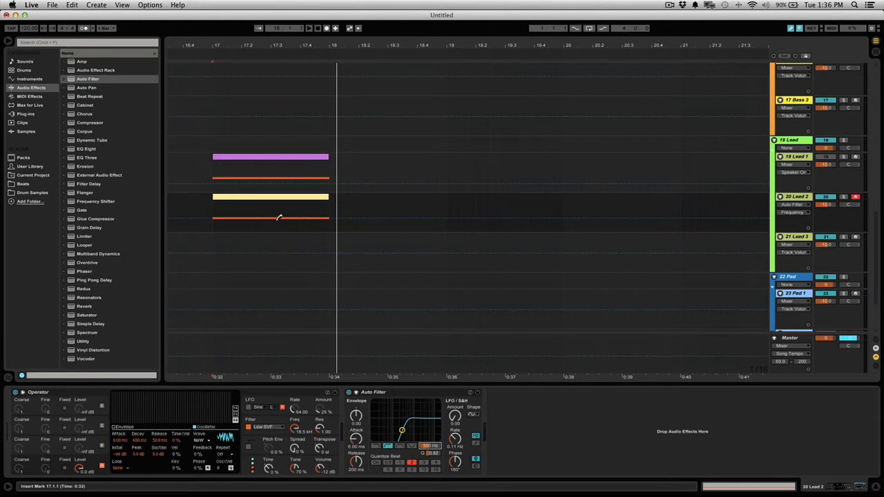
pyautogui.click(279, 219)
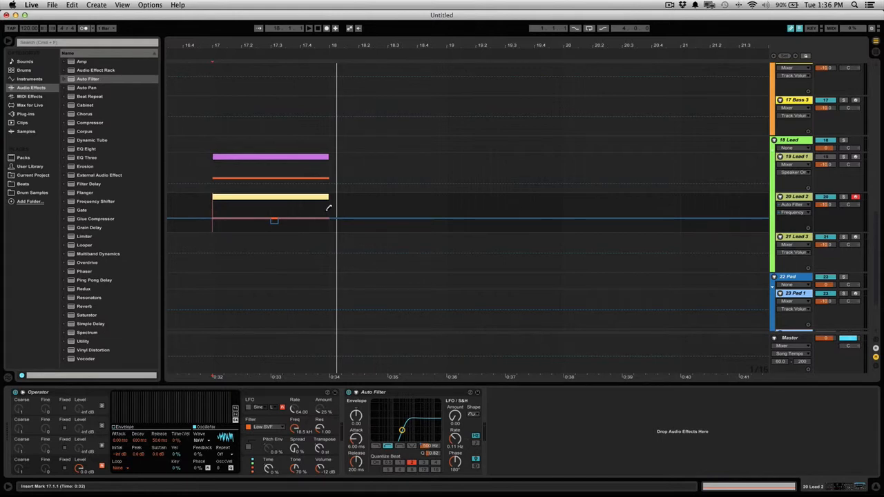
pyautogui.moveTo(328, 205); pyautogui.dragTo(333, 201)
pyautogui.click(270, 224)
pyautogui.click(279, 223)
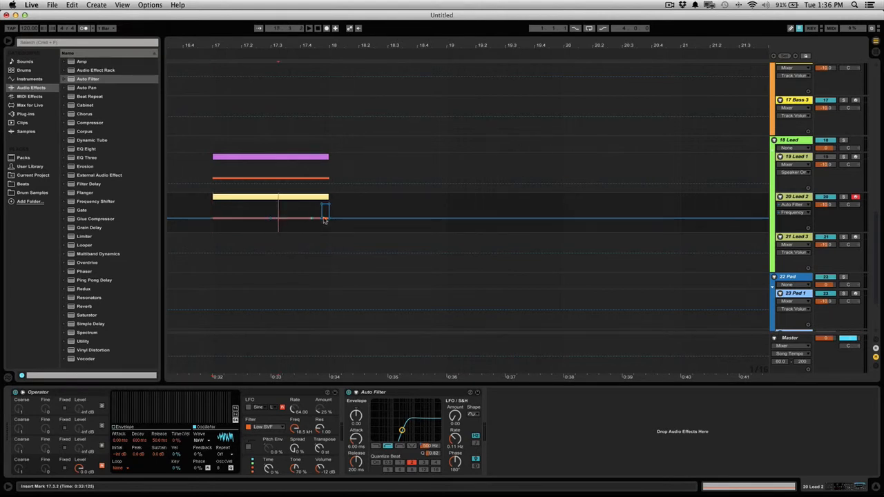
pyautogui.click(325, 214)
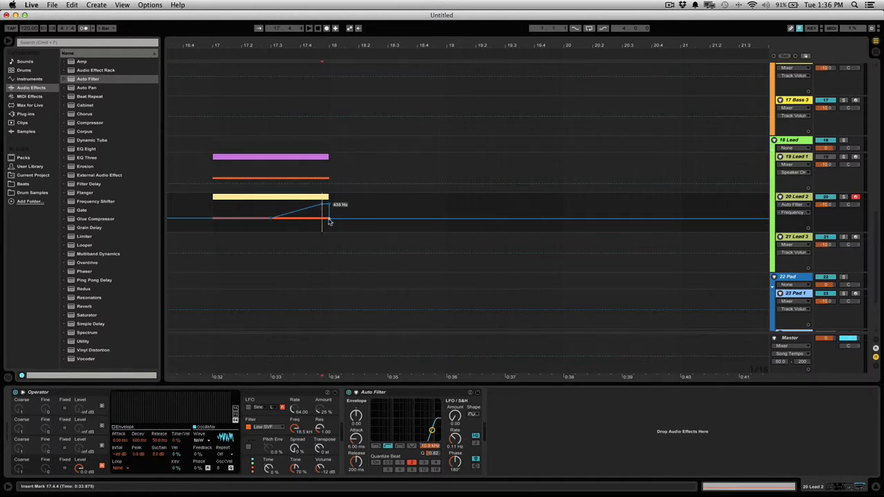
pyautogui.click(330, 220)
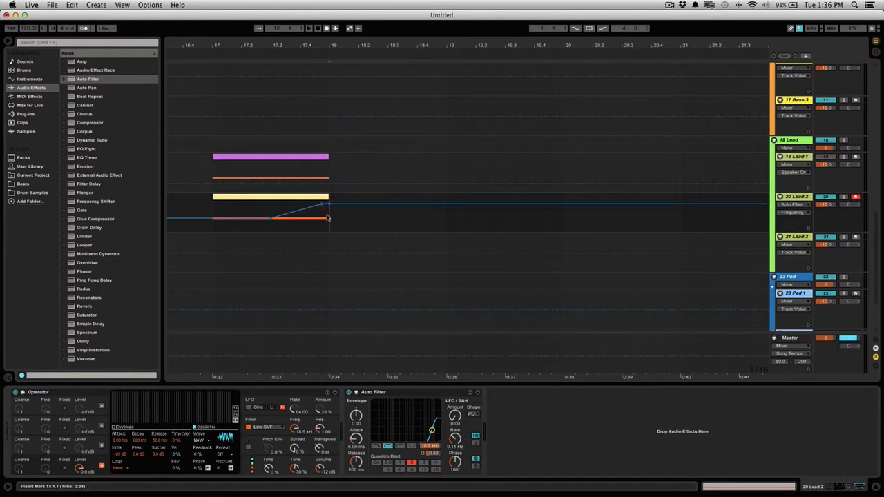
# Step: Play Lead 2 from bar 17 to audition the automated filter sweep
pyautogui.click(213, 231)
pyautogui.press('space')
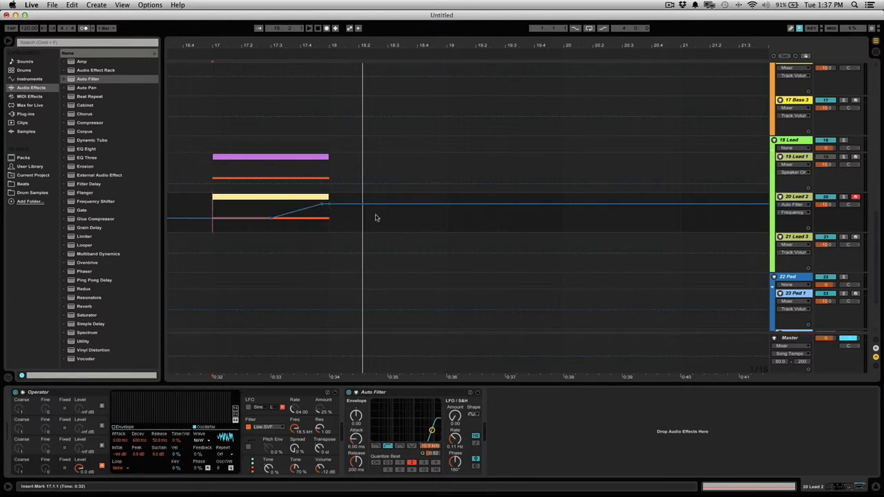
pyautogui.press('space')
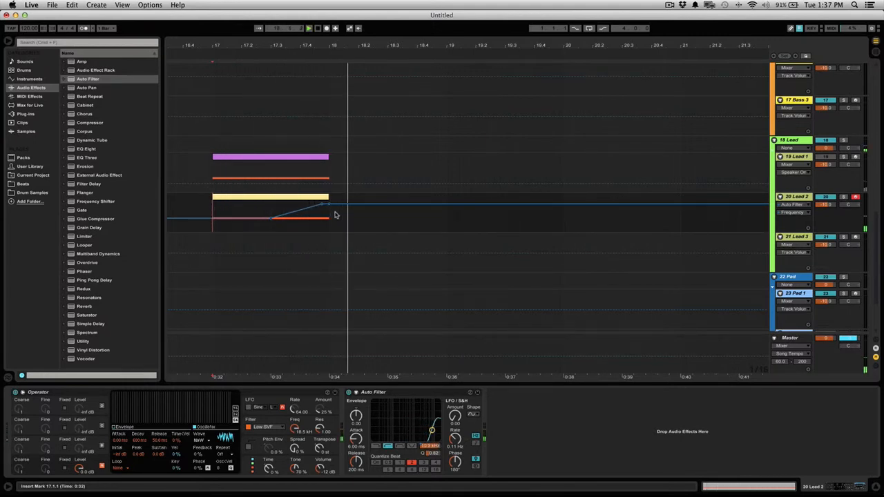
pyautogui.press('space')
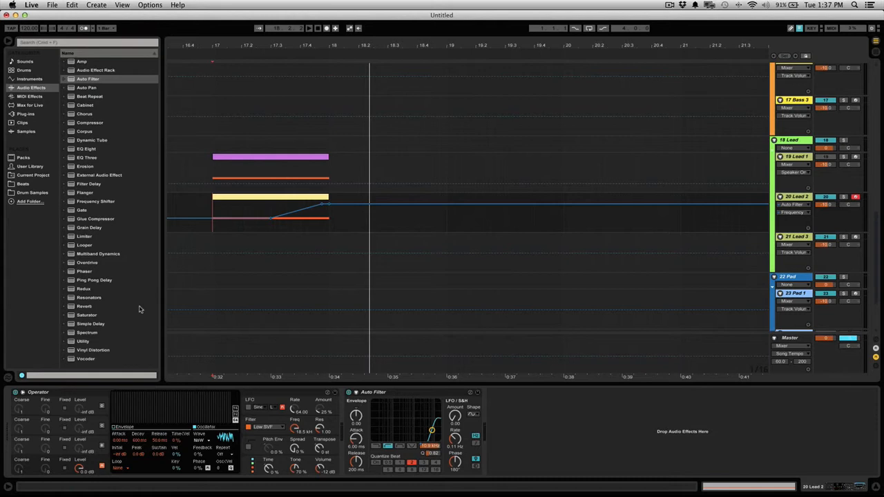
# Step: Add a Reverb after the Auto Filter on the Lead 2 track
pyautogui.click(84, 307)
pyautogui.moveTo(211, 322); pyautogui.dragTo(608, 433)
# Step: In the Reverb, enable the diffusion low shelf and the input low cut, moving the input filter to about 3 kHz
pyautogui.click(602, 444)
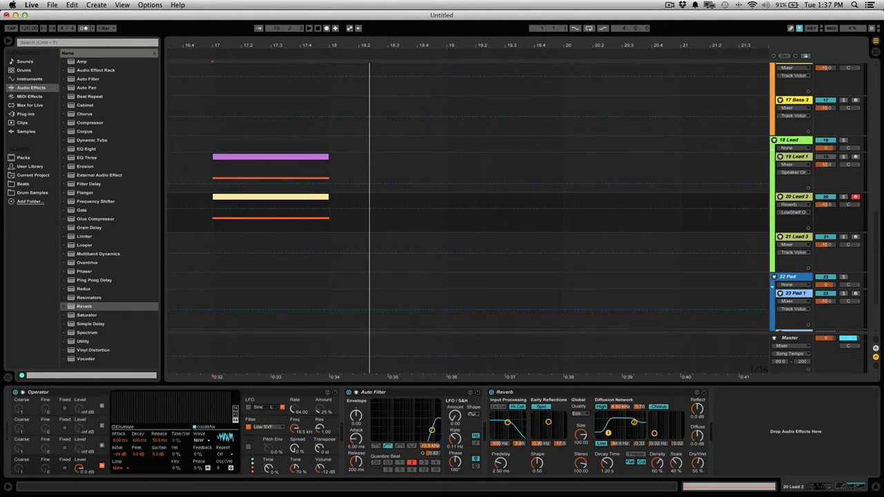
pyautogui.click(493, 407)
pyautogui.moveTo(509, 424); pyautogui.dragTo(515, 422)
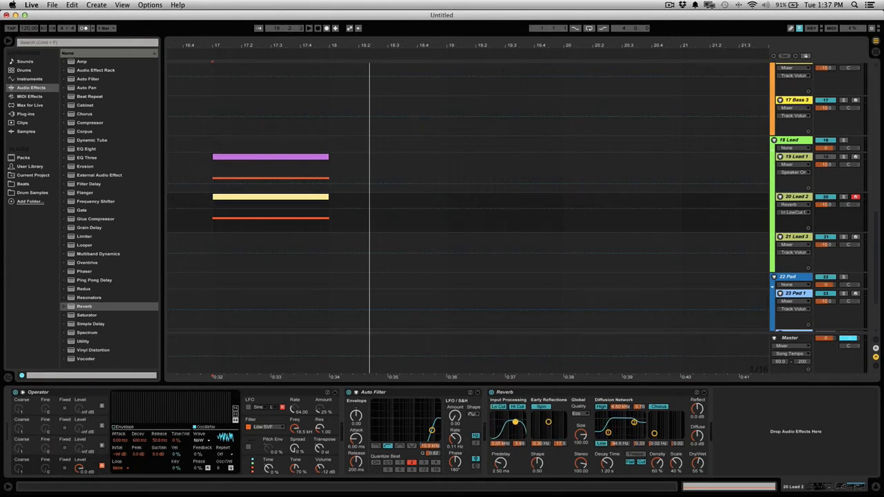
# Step: Automate the Reverb Dry/Wet on Lead 2: nearly dry until beat 17.3, ramping to fully wet near the clip's end, held until 18.3
pyautogui.moveTo(699, 466); pyautogui.dragTo(699, 464)
pyautogui.click(698, 463)
pyautogui.press('b')
pyautogui.moveTo(275, 225); pyautogui.dragTo(274, 236)
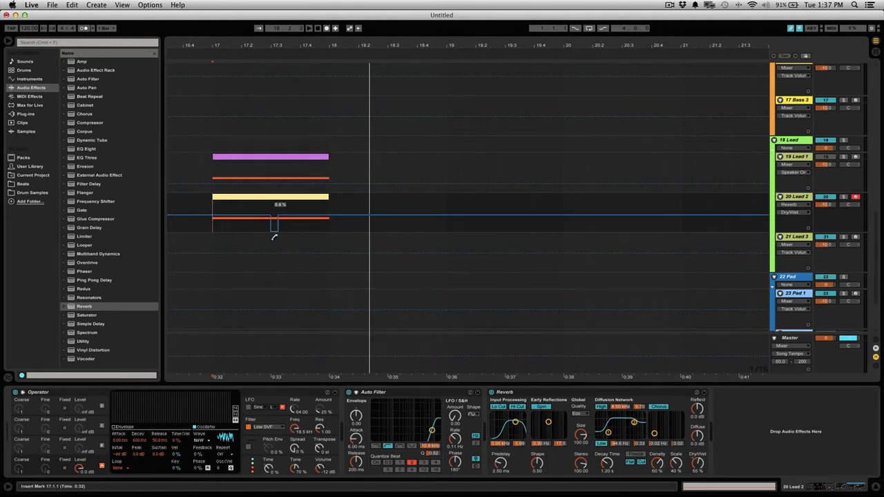
pyautogui.moveTo(327, 205); pyautogui.dragTo(329, 196)
pyautogui.moveTo(333, 197); pyautogui.dragTo(388, 193)
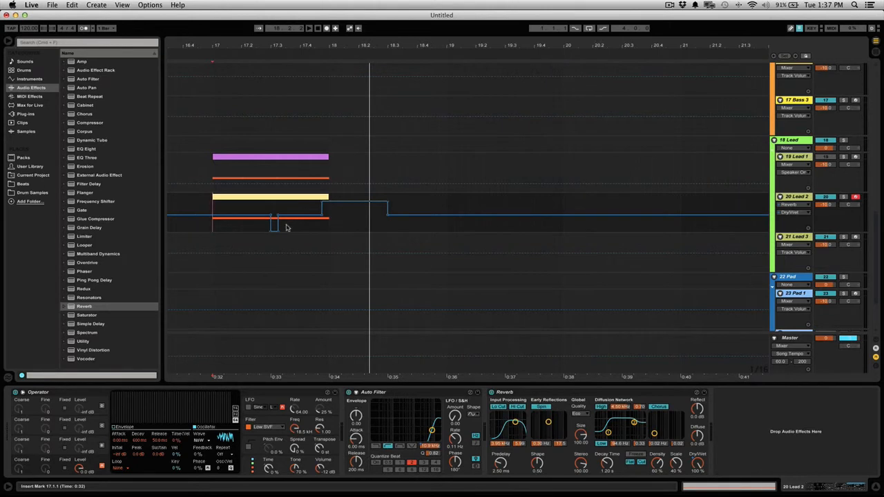
pyautogui.moveTo(273, 221)
pyautogui.mouseDown()
pyautogui.moveTo(279, 235)
pyautogui.moveTo(278, 218)
pyautogui.mouseUp()
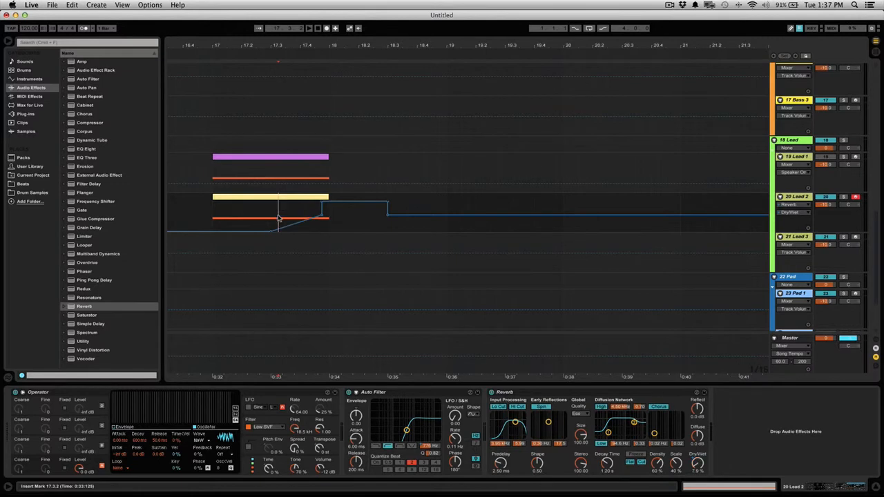
pyautogui.click(322, 212)
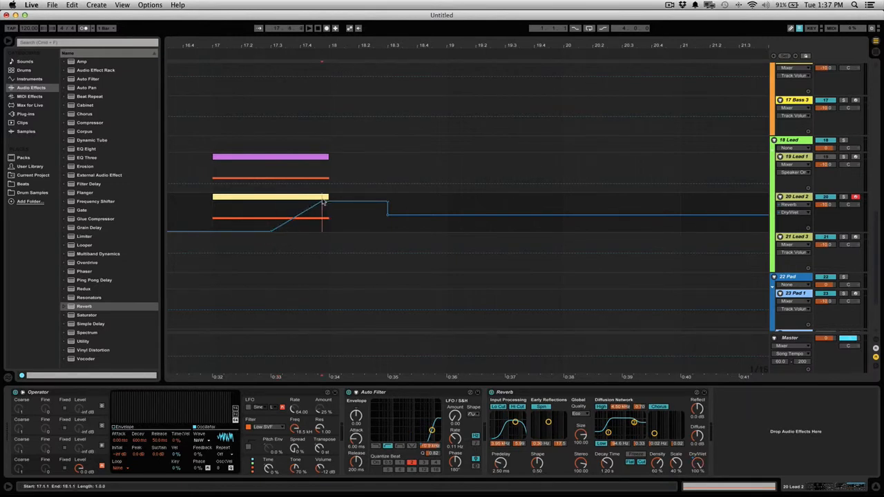
# Step: Play Lead 2 from bar 17 to audition the sweep with the Reverb Dry/Wet automation
pyautogui.click(211, 226)
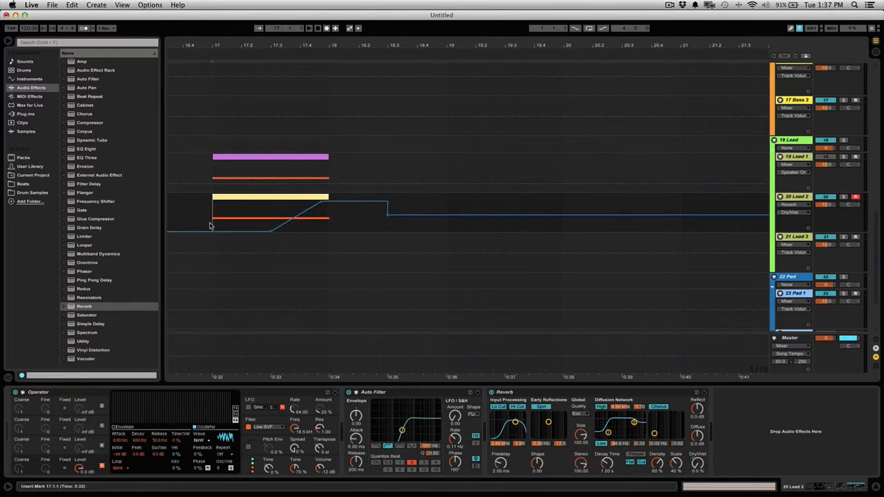
pyautogui.press('space')
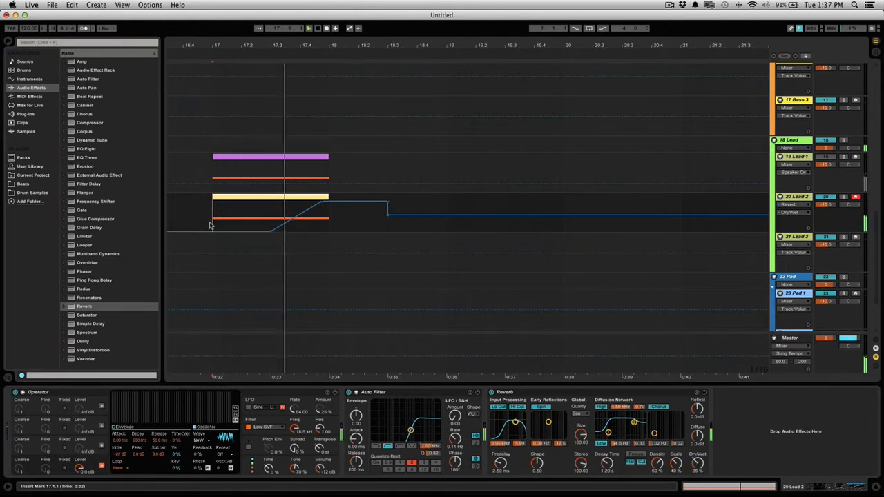